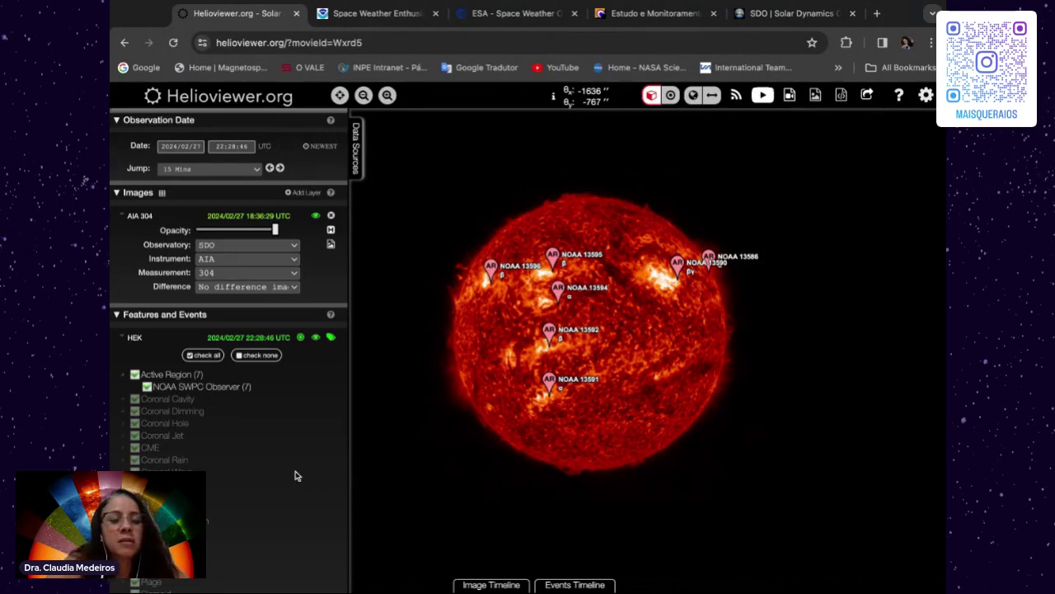
Hide the Active Region markers and change the SDO AIA image's measurement through 193 and 171 to 94
click(135, 375)
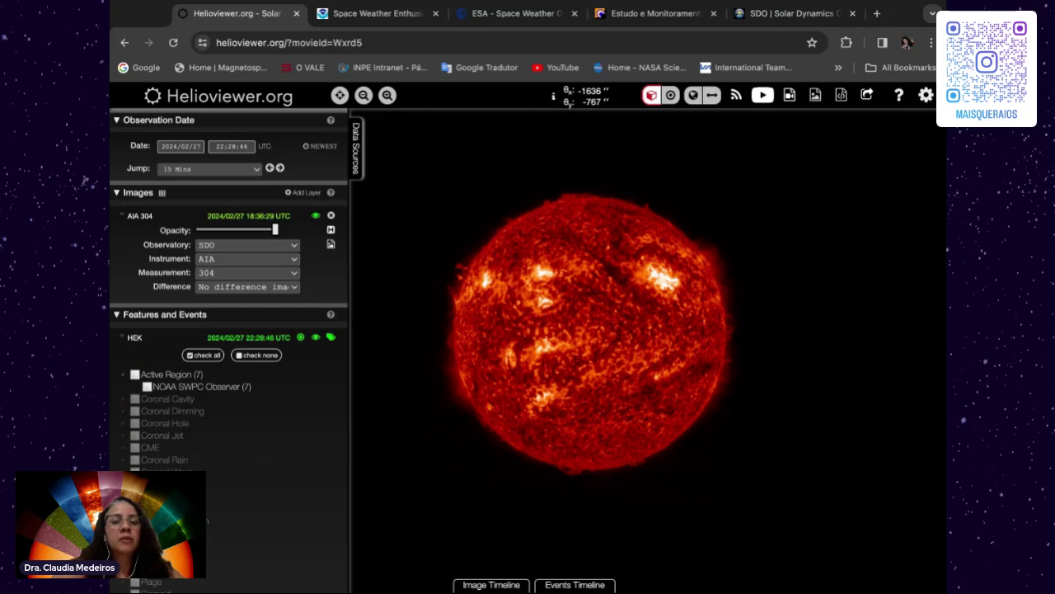
click(295, 246)
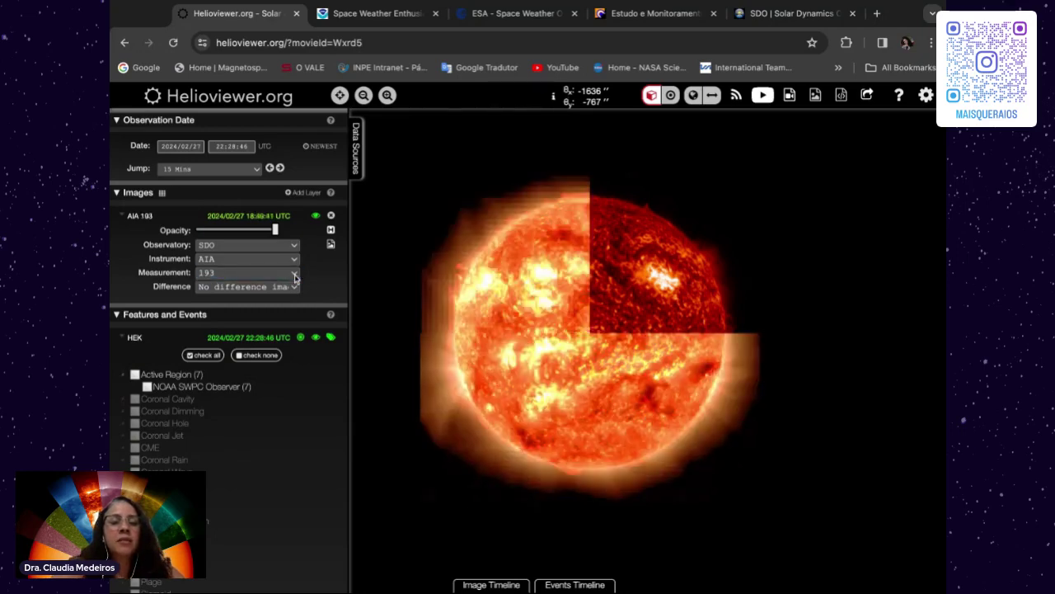
key(Up)
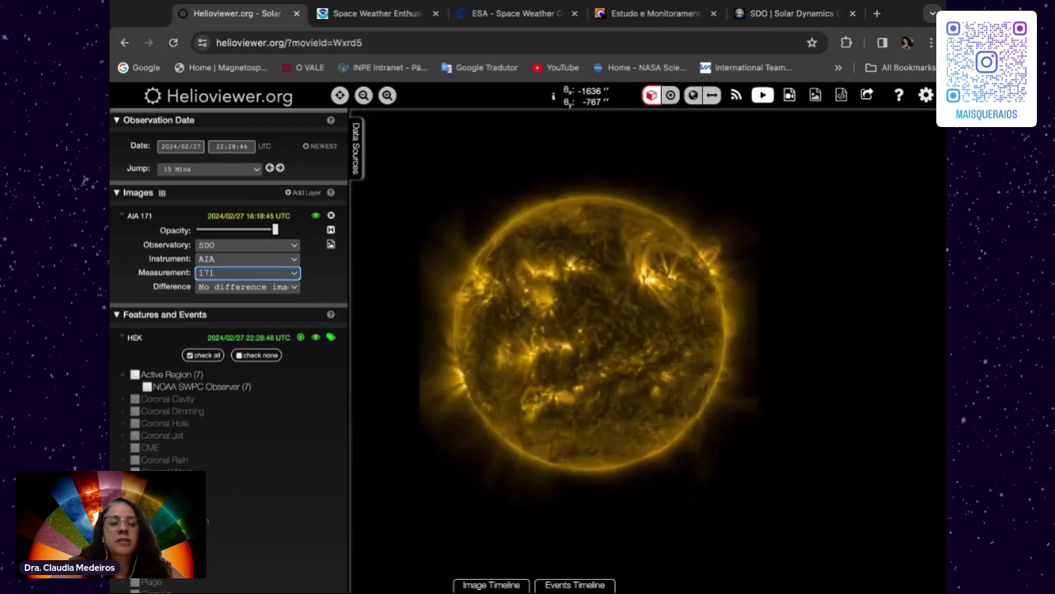
click(295, 276)
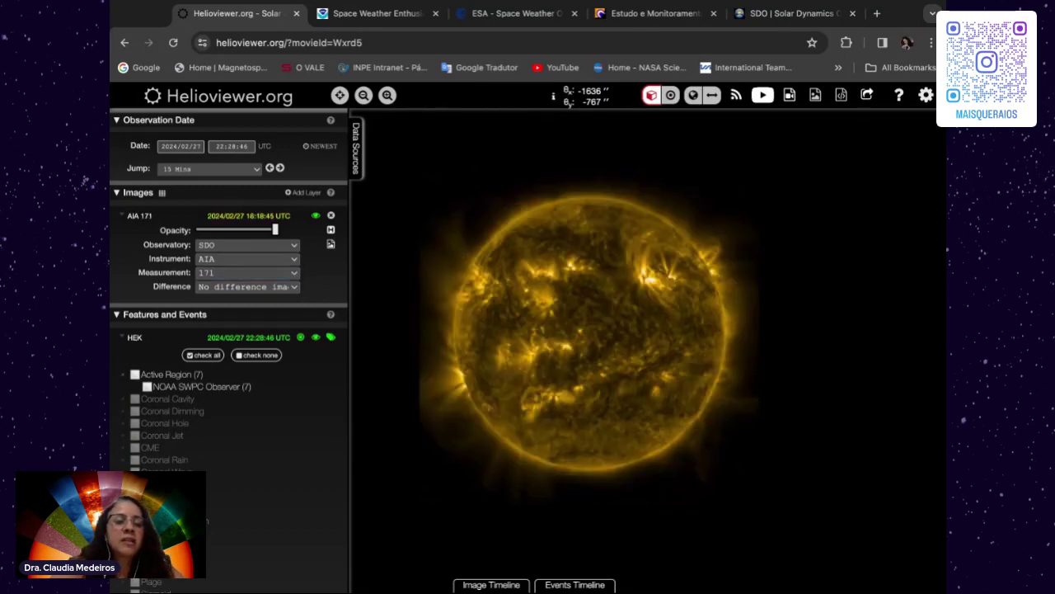
key(Up)
key(Up)
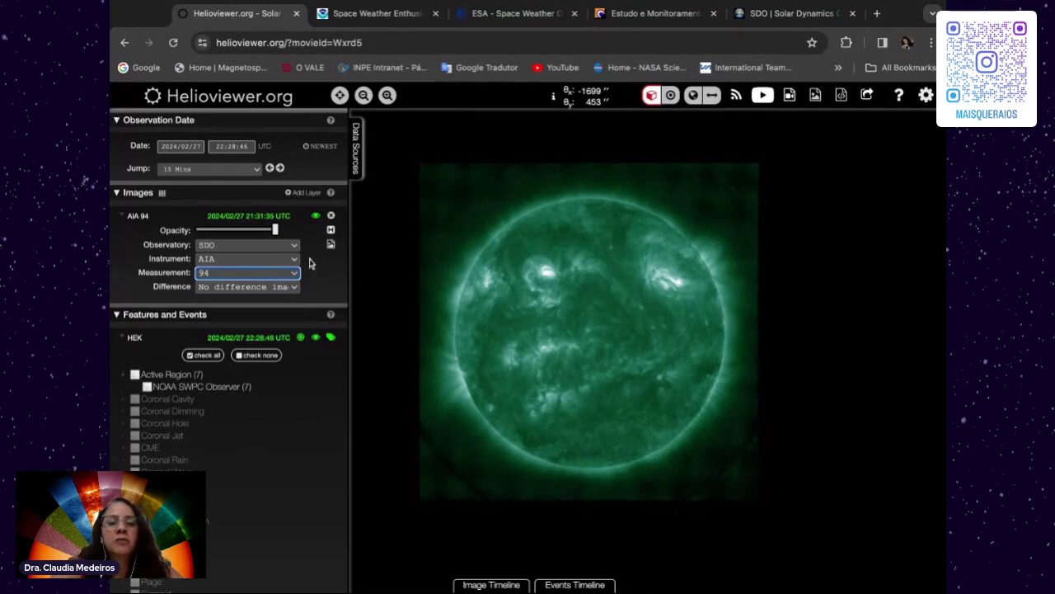
Add a second image layer showing SDO HMI continuum
click(304, 193)
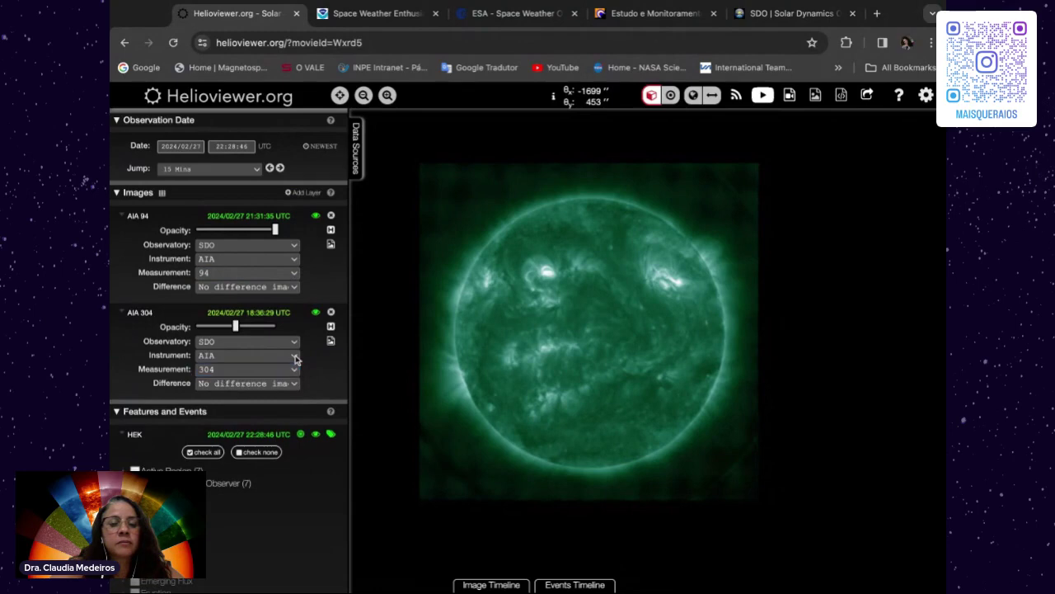
click(295, 368)
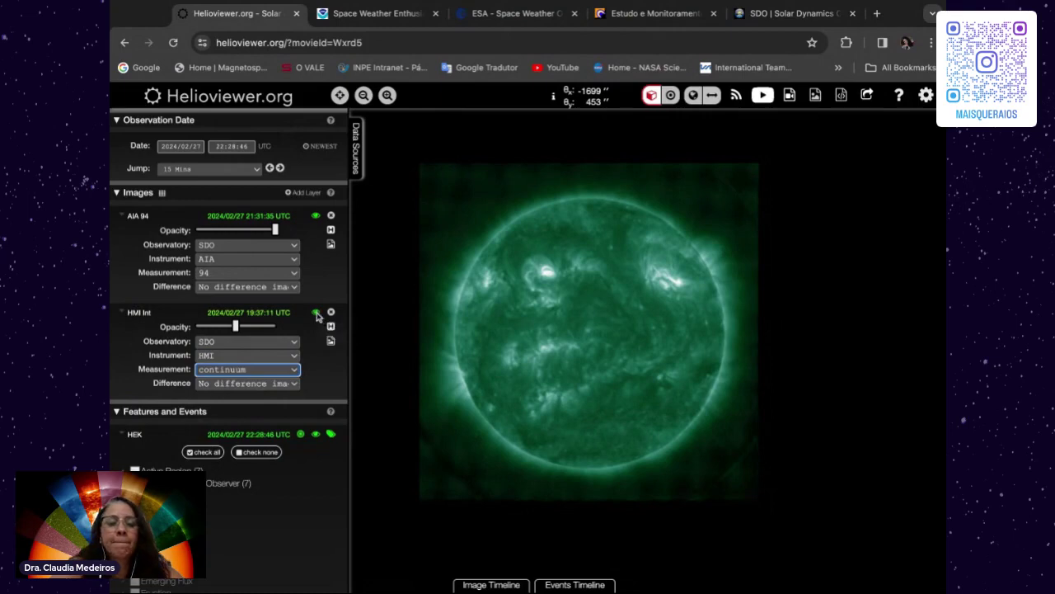
click(317, 314)
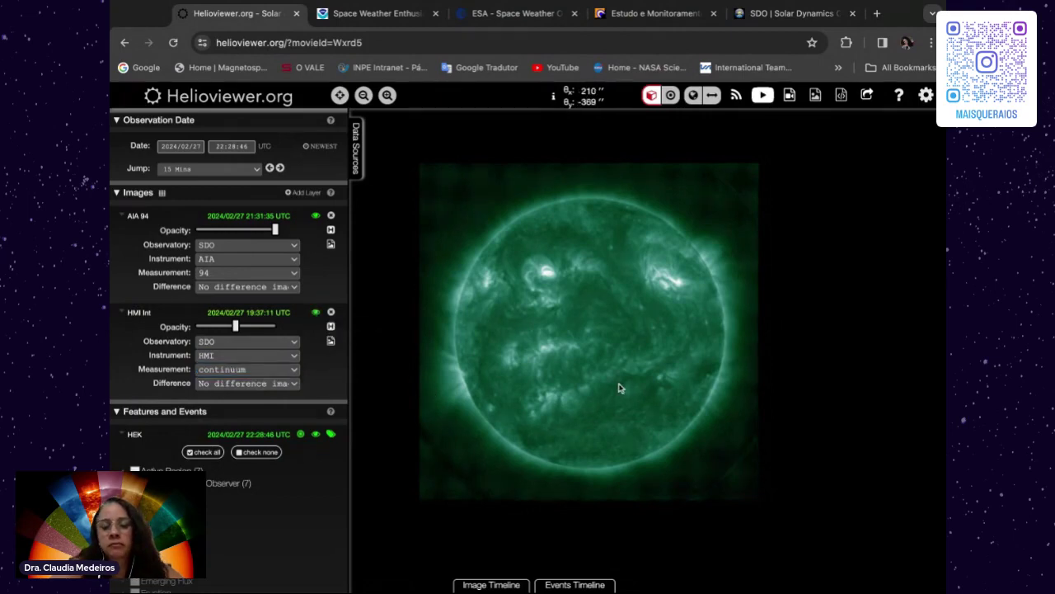
Set the HMI continuum layer to full opacity and lower the AIA 94 layer to nearly transparent
scroll(620, 388, down, 1)
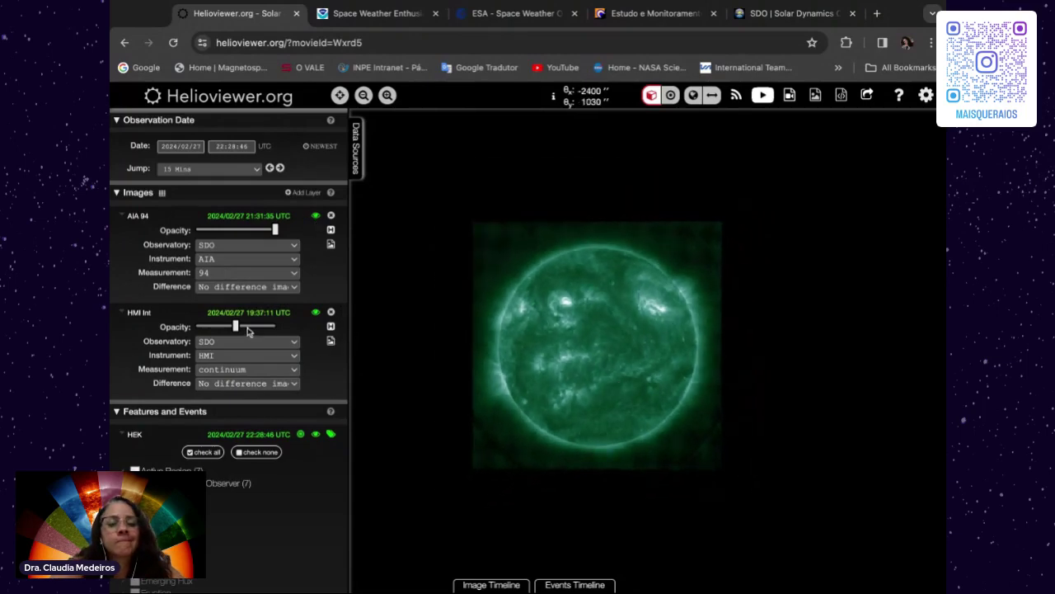
drag(237, 328, 271, 326)
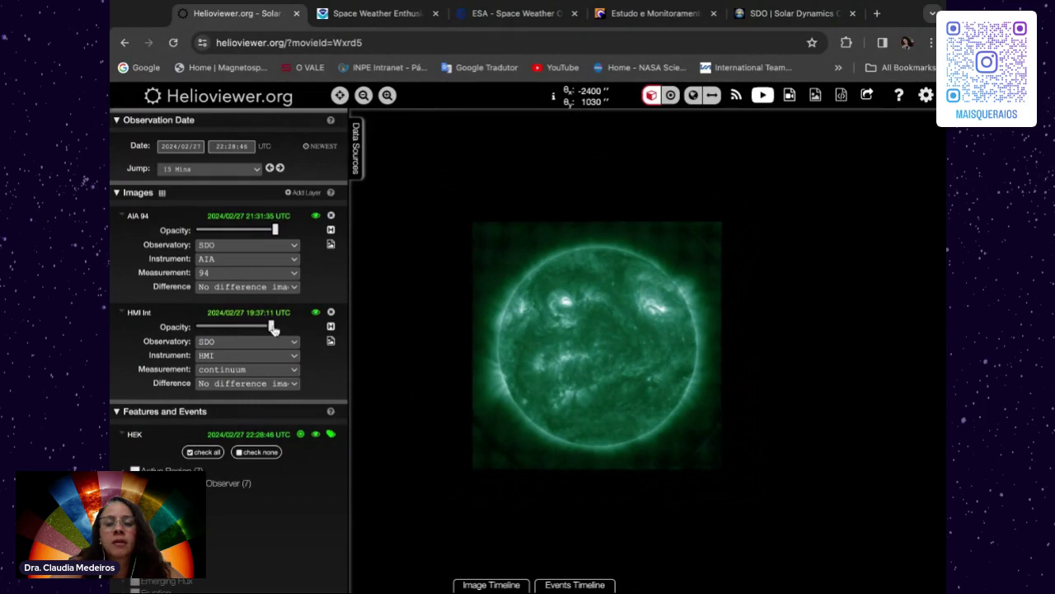
drag(275, 229, 208, 229)
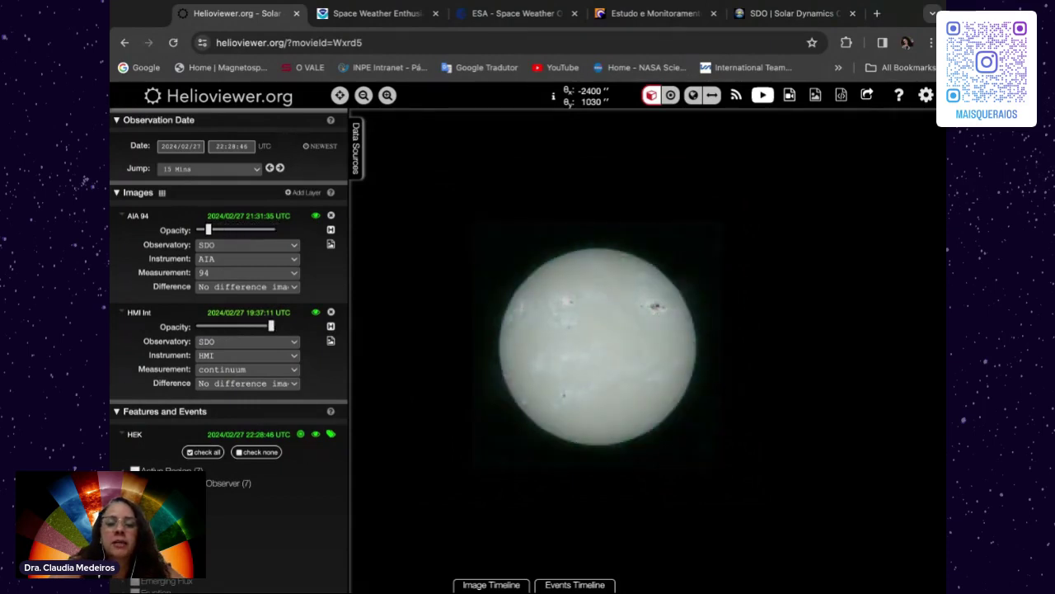
drag(271, 327, 235, 328)
click(272, 327)
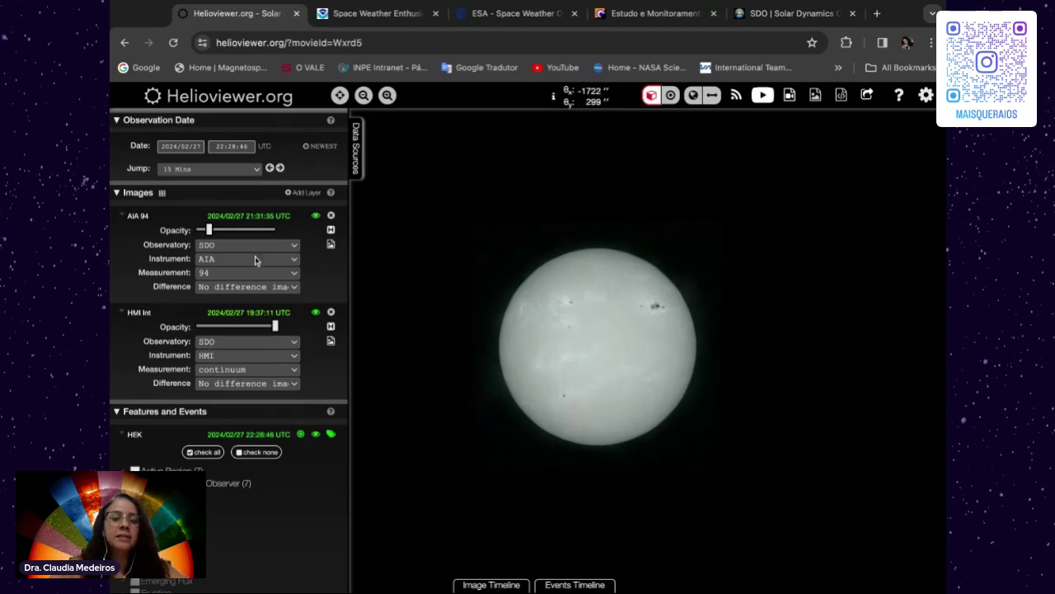
Raise the AIA 94 layer's opacity to nearly full while keeping the HMI continuum layer at maximum
click(212, 234)
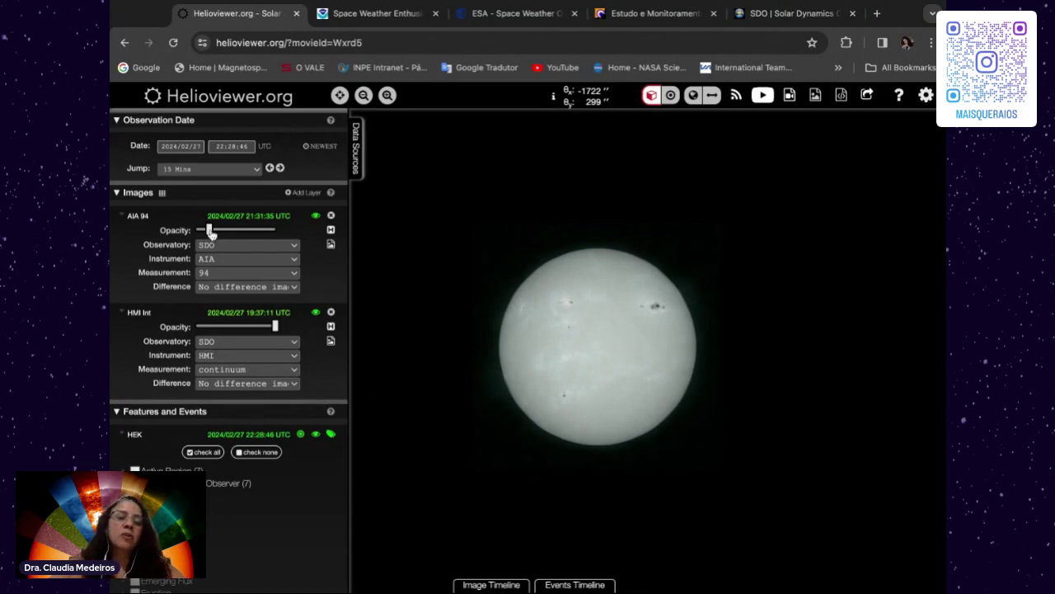
drag(212, 233, 265, 230)
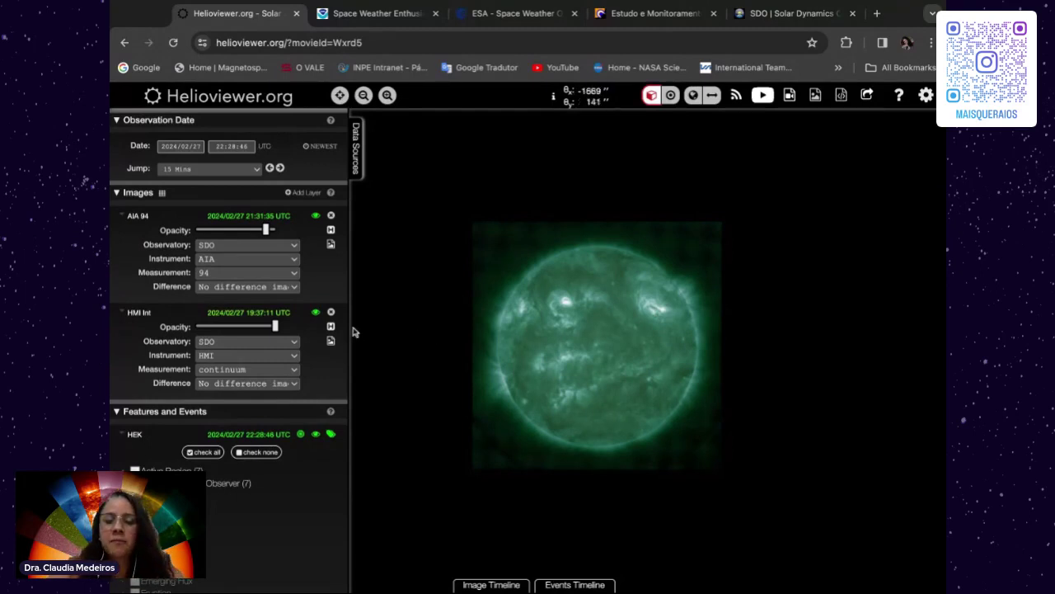
mouse_move(274, 326)
mouse_down()
mouse_move(218, 327)
mouse_move(277, 328)
mouse_up()
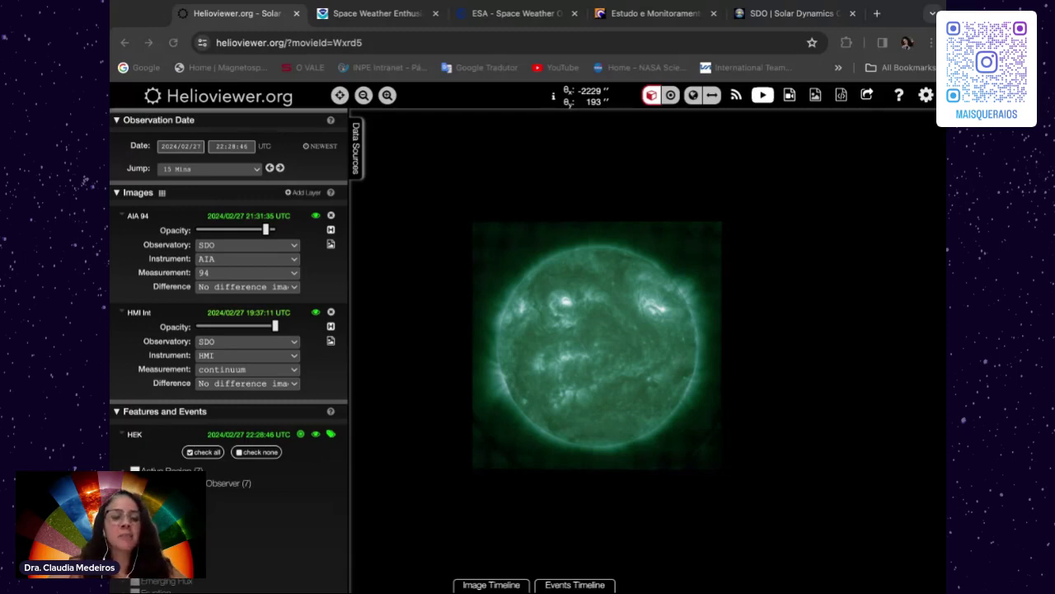
key(alt+Tab)
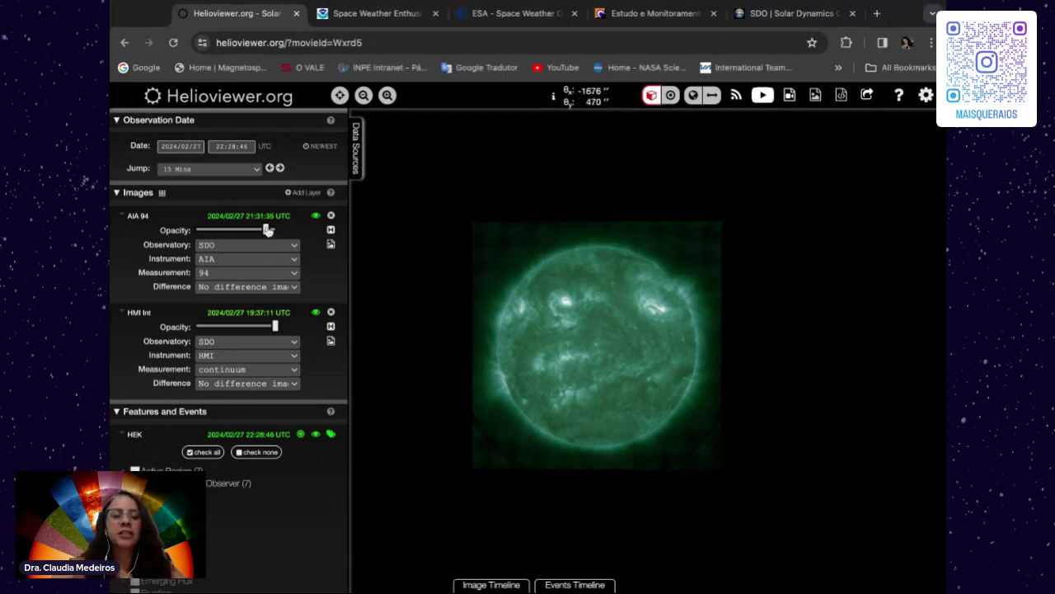
Fade the AIA 94 layer gradually to nearly transparent to compare its bright regions with the sunspots in the HMI continuum image
key(Left)
key(Left)
key(Left)
key(Left)
key(Left)
key(Left)
key(Left)
key(Left)
key(Left)
key(Left)
key(Left)
key(Left)
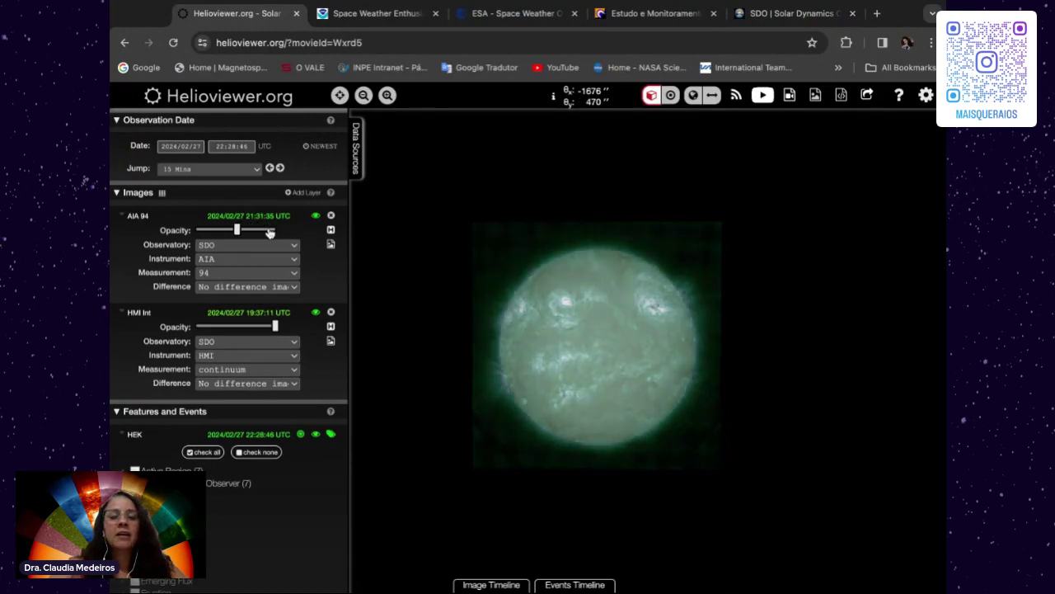
key(Left)
key(Left)
key(Left)
key(Left)
key(Left)
key(Left)
key(Left)
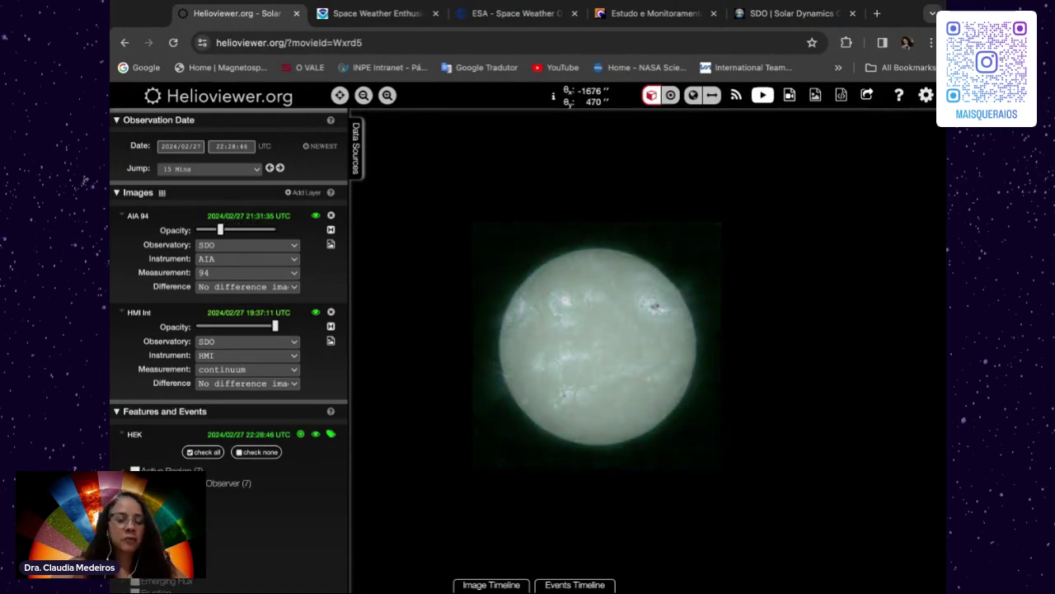
key(Right)
key(Right)
key(Right)
key(Right)
key(Right)
key(Left)
key(Left)
key(Left)
key(Left)
key(Left)
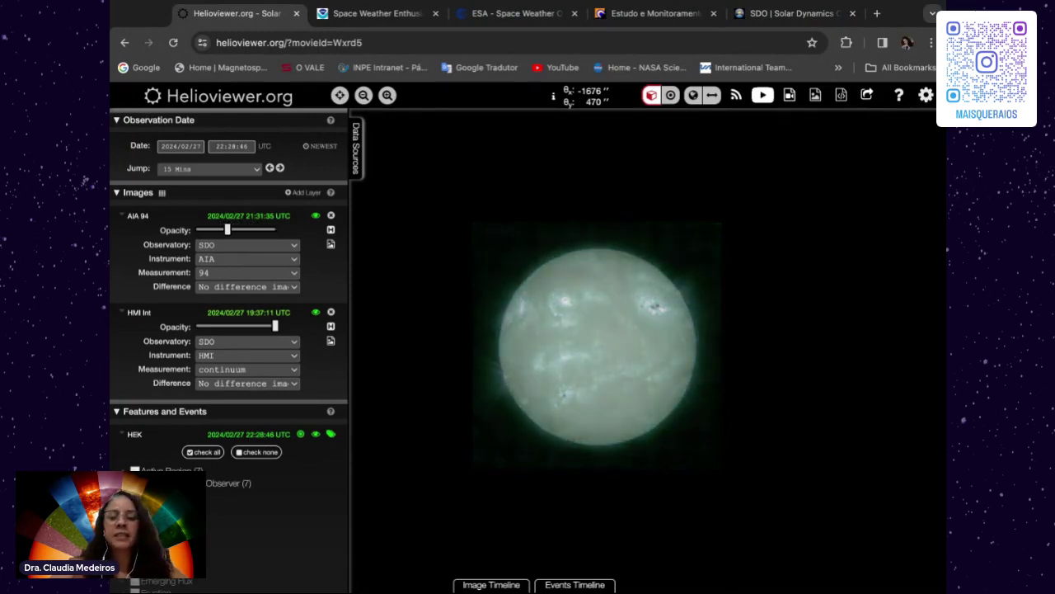
key(Left)
key(Left)
key(Left)
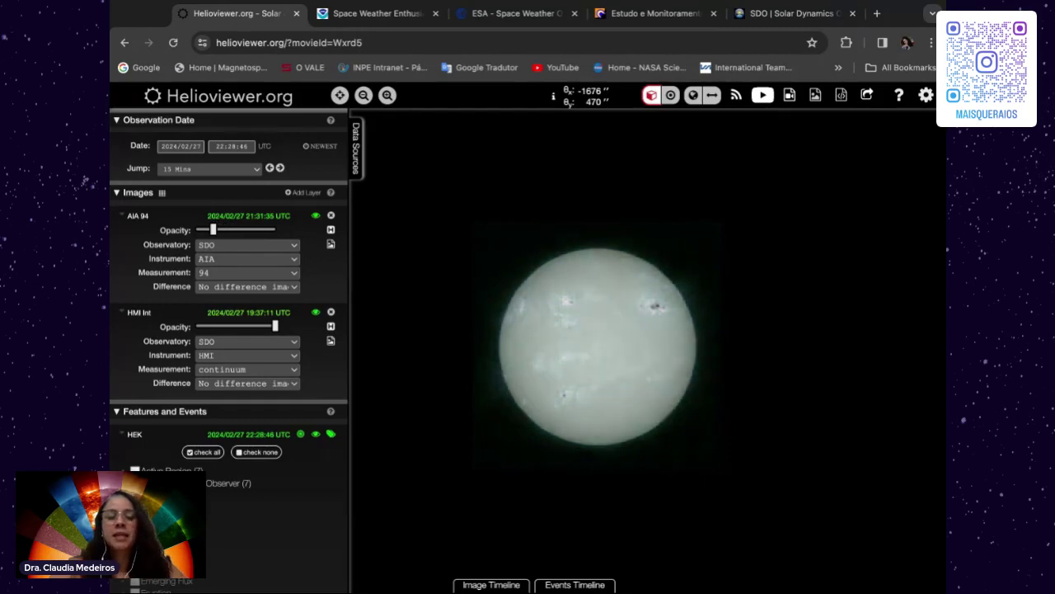
key(Left)
key(Left)
key(Left)
key(Left)
key(Left)
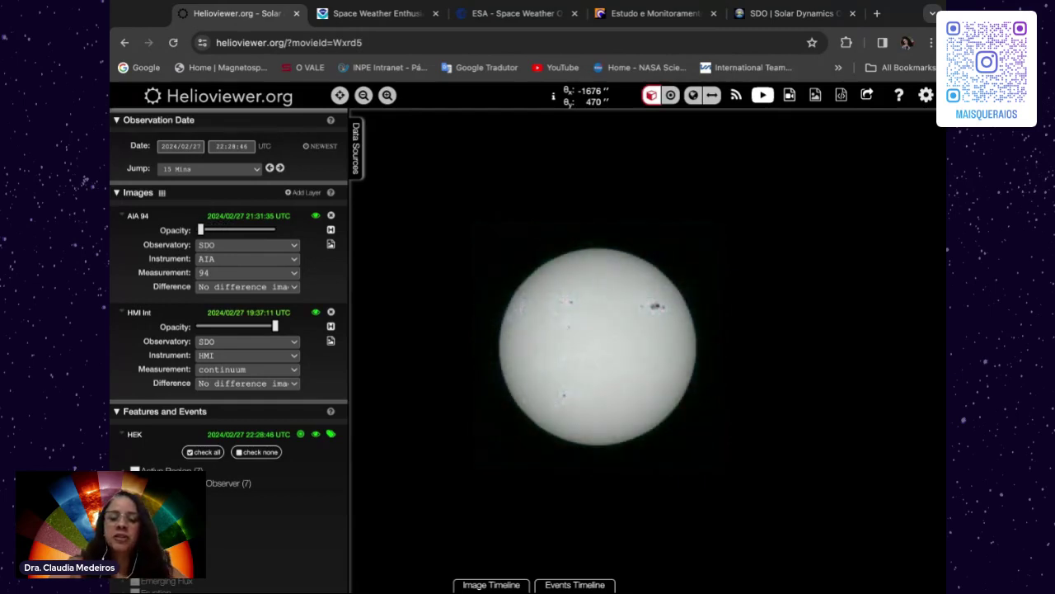
Fade the AIA 94 layer back in to a high opacity over the HMI continuum image
key(Right)
key(Right)
key(Right)
key(Right)
key(Right)
key(Right)
key(Right)
key(Right)
key(Right)
key(Right)
key(Right)
key(Right)
key(Right)
key(Right)
key(Right)
key(Right)
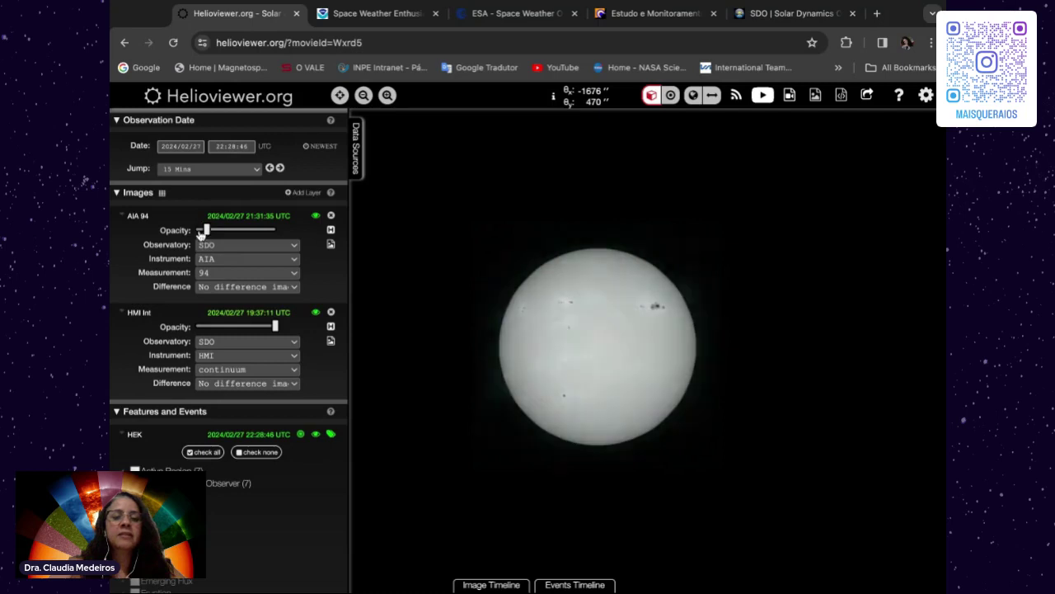
key(Right)
key(Right)
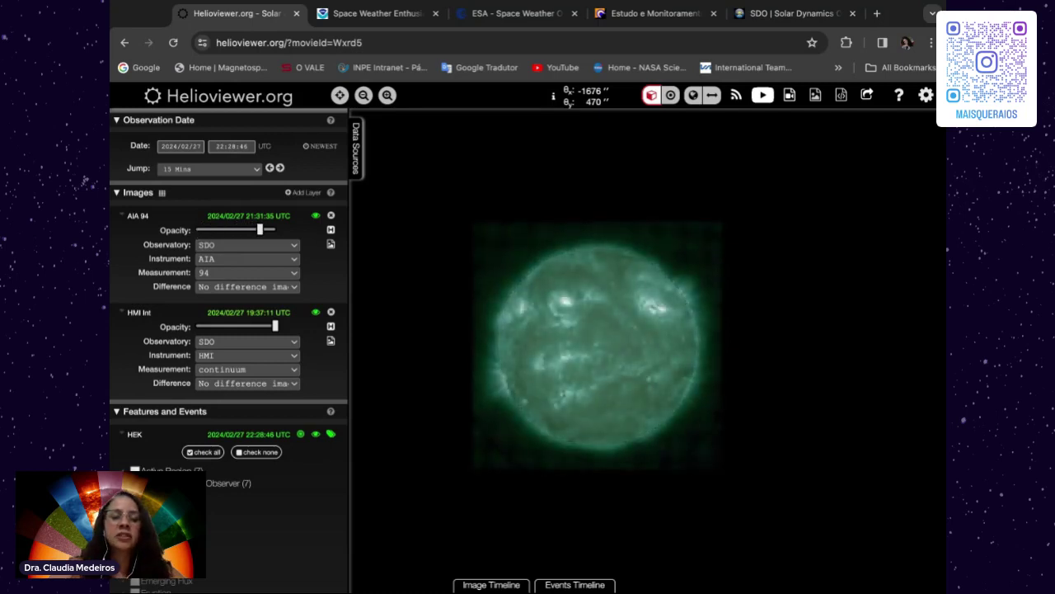
key(Right)
key(Right)
key(Right)
key(Right)
key(Right)
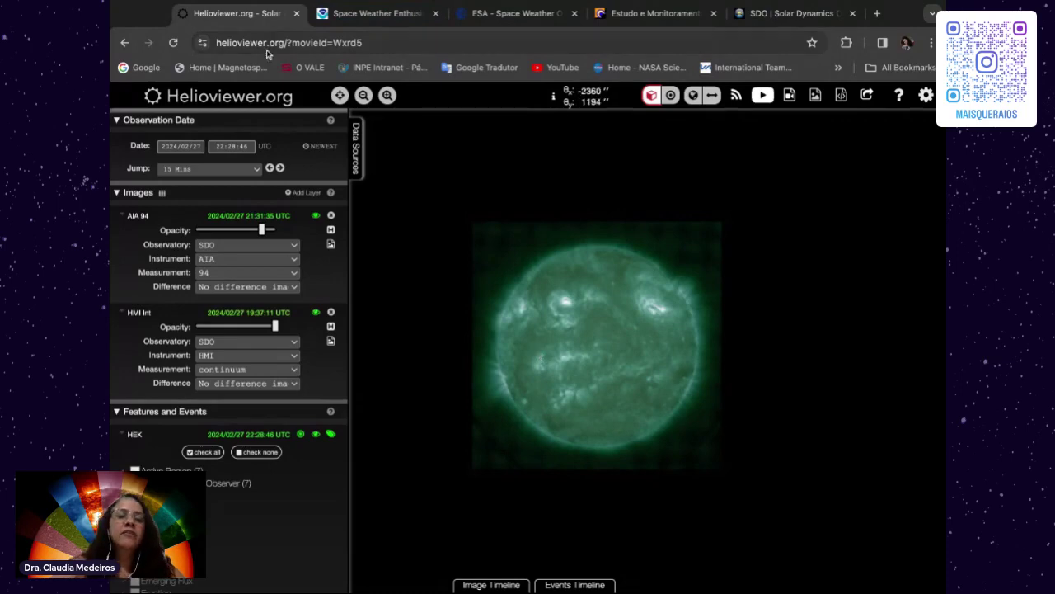
Switch to NOAA's Space Weather Enthusiasts Dashboard and extend the Sunspot Number Progression chart's range back to 1750
click(375, 13)
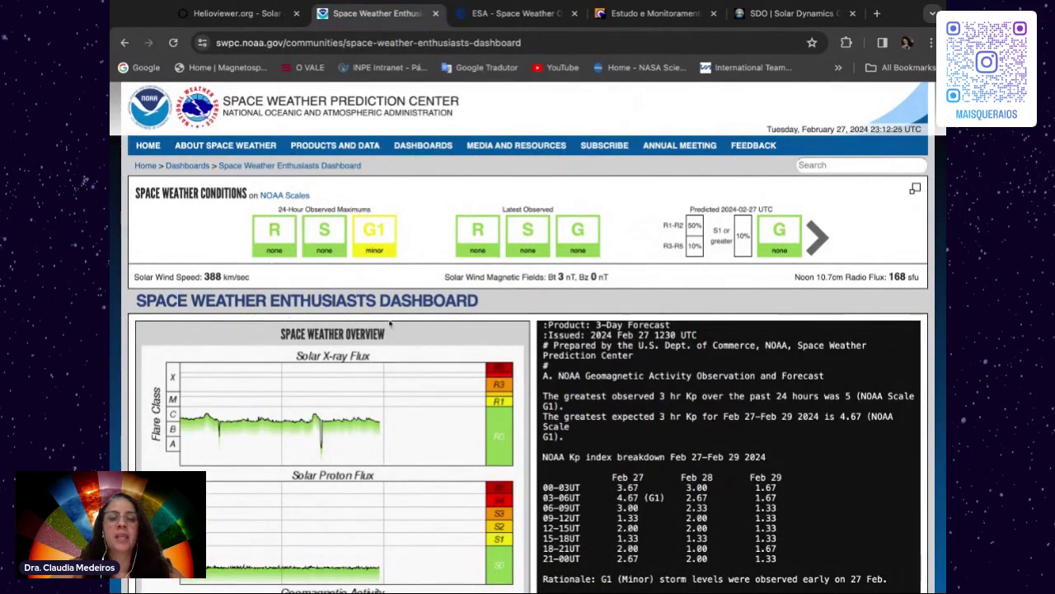
scroll(435, 327, down, 10)
scroll(434, 327, down, 10)
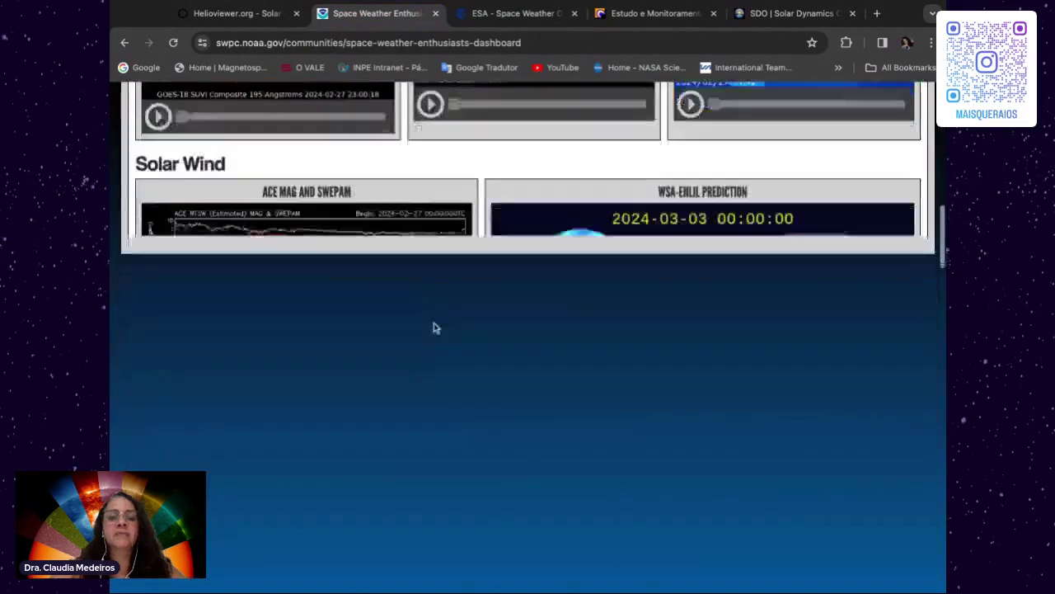
scroll(581, 209, down, 5)
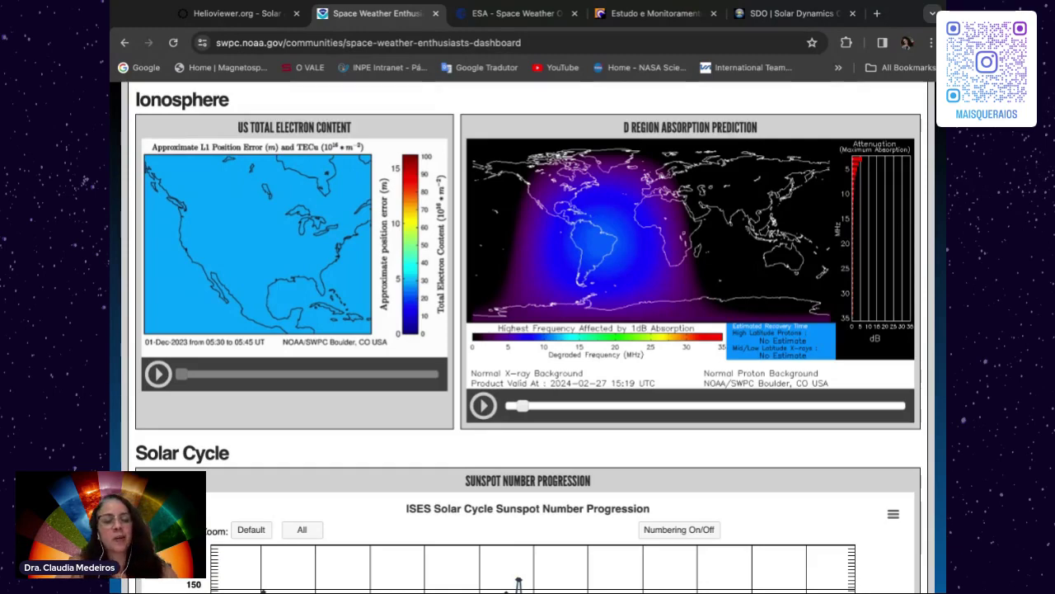
scroll(833, 438, down, 4)
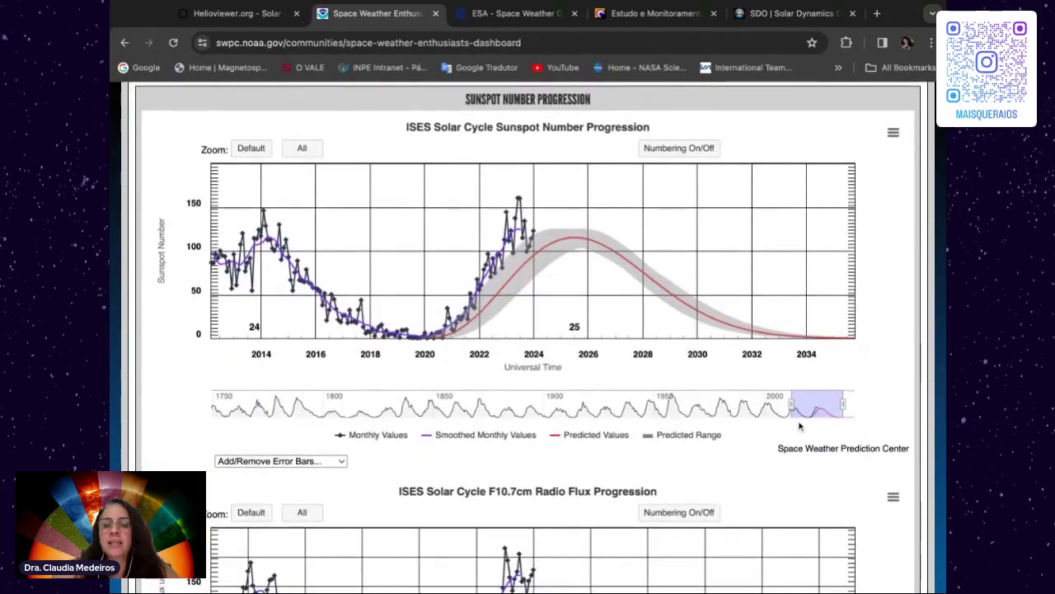
drag(792, 404, 169, 453)
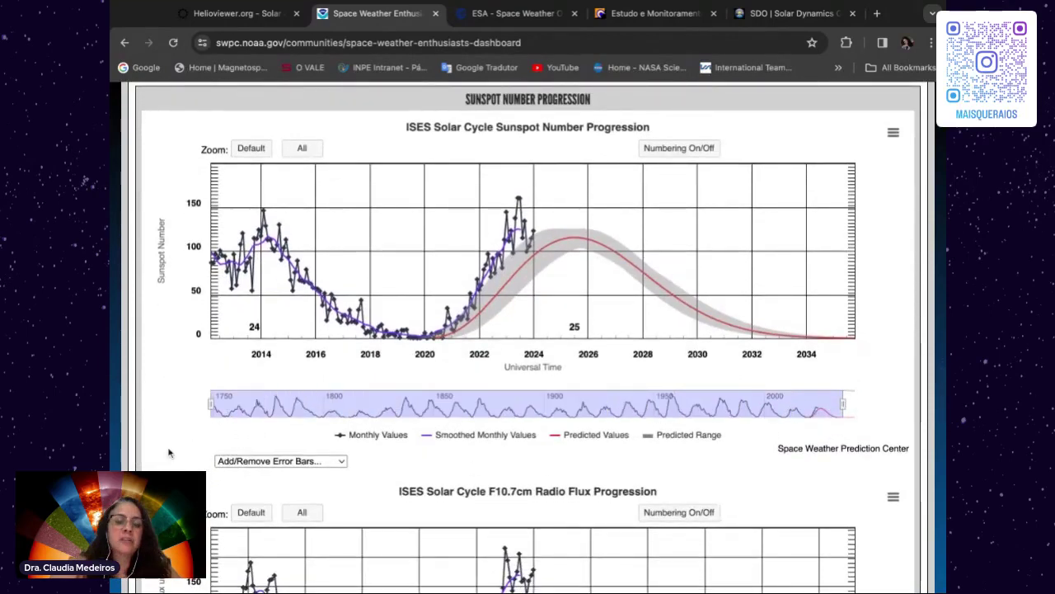